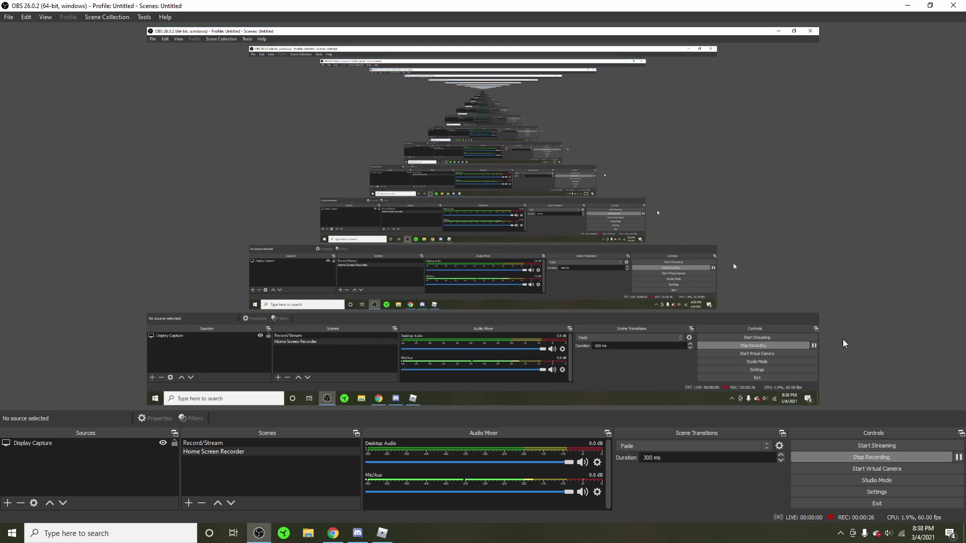
# Open OBS Settings and look through the Output, Audio, Video and Hotkeys pages
pyautogui.click(876, 492)
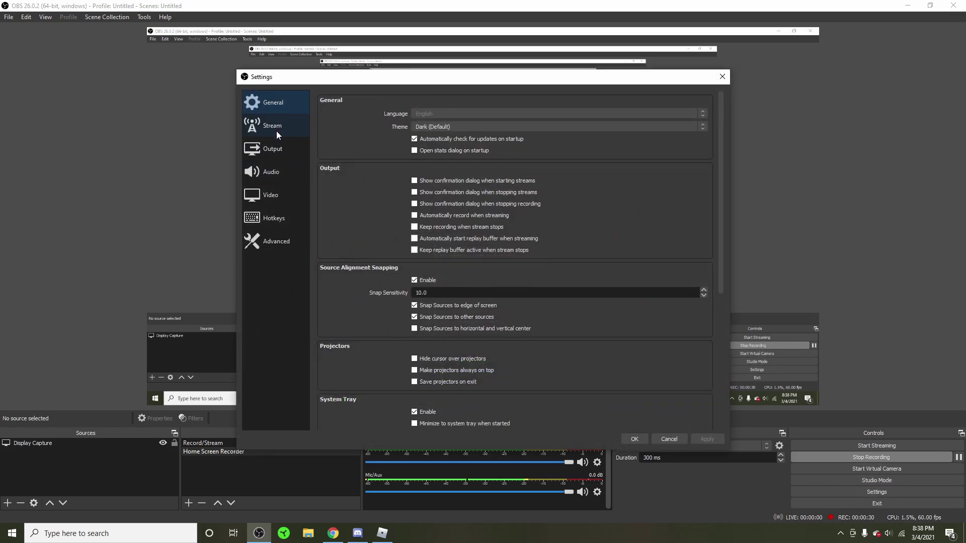
pyautogui.click(283, 151)
pyautogui.click(282, 171)
pyautogui.click(282, 197)
pyautogui.click(282, 218)
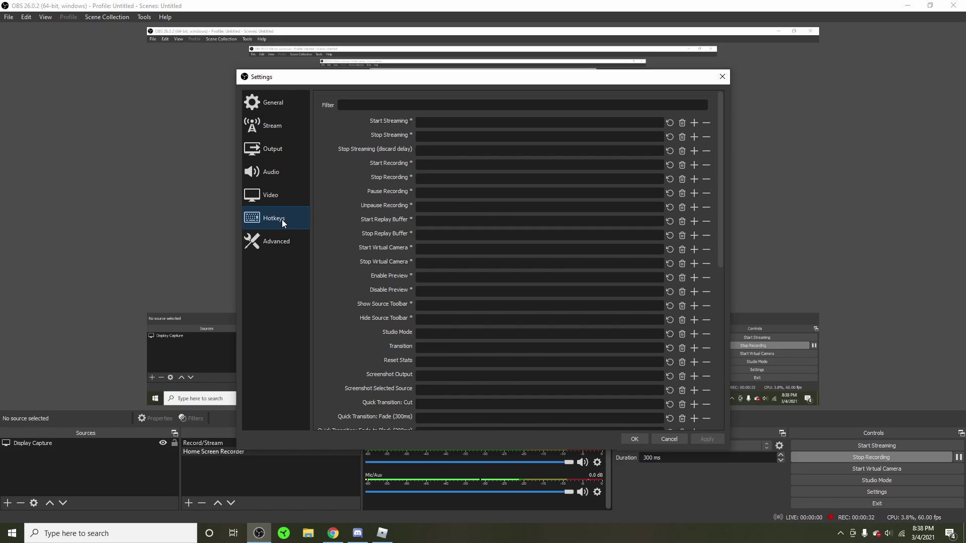
# Recheck the settings pages including Advanced, close Settings unchanged, then mute and unmute Desktop Audio
pyautogui.click(274, 151)
pyautogui.click(272, 172)
pyautogui.click(271, 195)
pyautogui.click(274, 218)
pyautogui.click(276, 241)
pyautogui.click(275, 102)
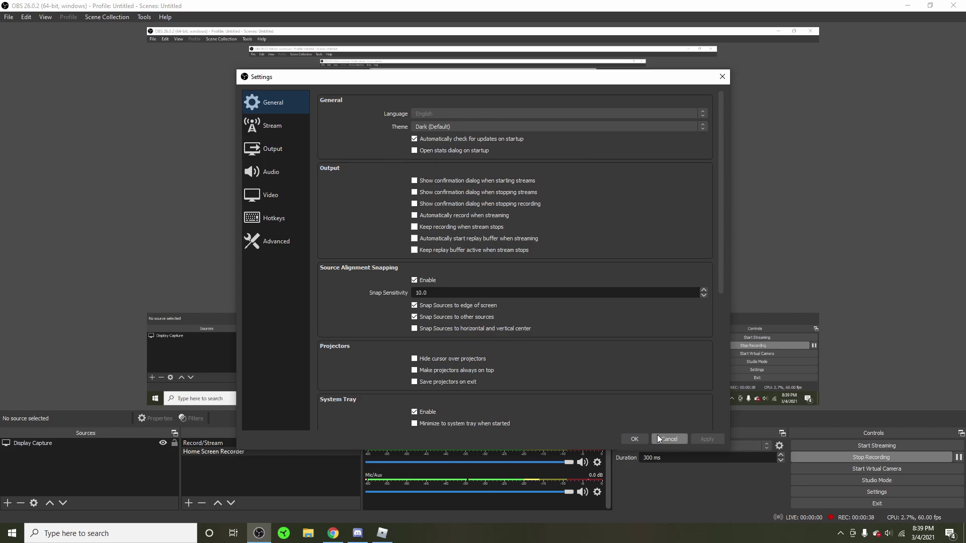
pyautogui.click(722, 78)
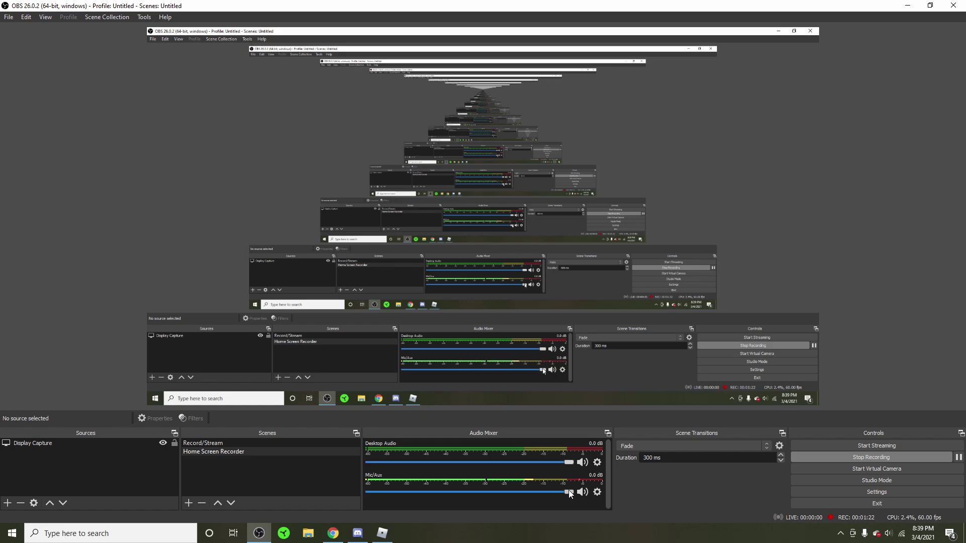
pyautogui.click(582, 463)
pyautogui.click(583, 464)
pyautogui.click(834, 462)
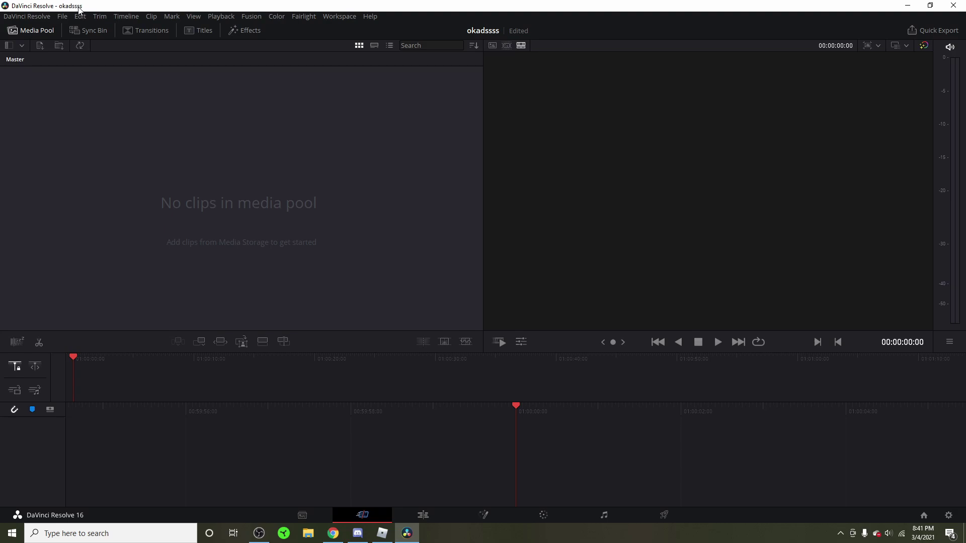
pyautogui.click(61, 17)
pyautogui.click(61, 17)
pyautogui.click(455, 510)
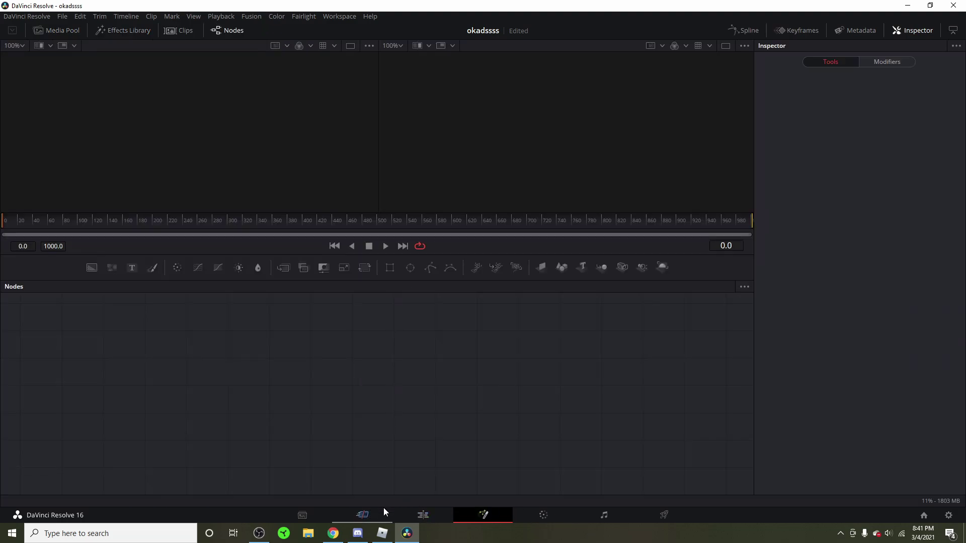
pyautogui.click(364, 516)
pyautogui.click(40, 45)
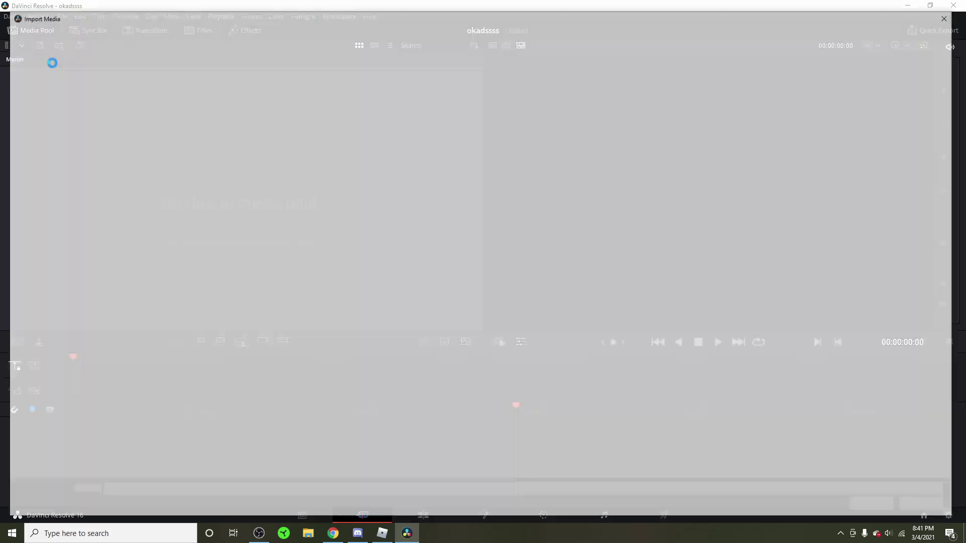
pyautogui.click(566, 236)
pyautogui.keyDown('ctrl'); pyautogui.click(525, 240); pyautogui.keyUp('ctrl')
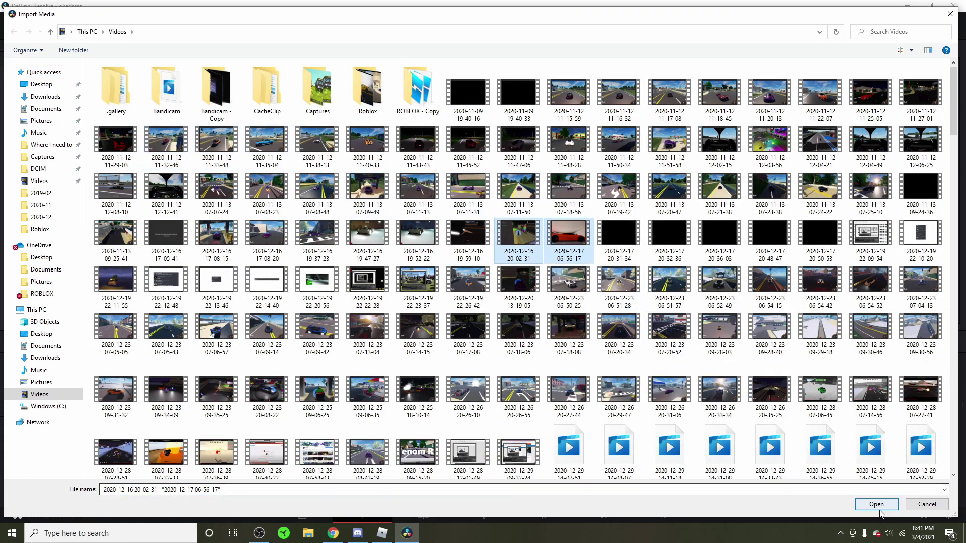
pyautogui.click(877, 504)
pyautogui.click(510, 310)
pyautogui.moveTo(107, 92); pyautogui.dragTo(688, 467)
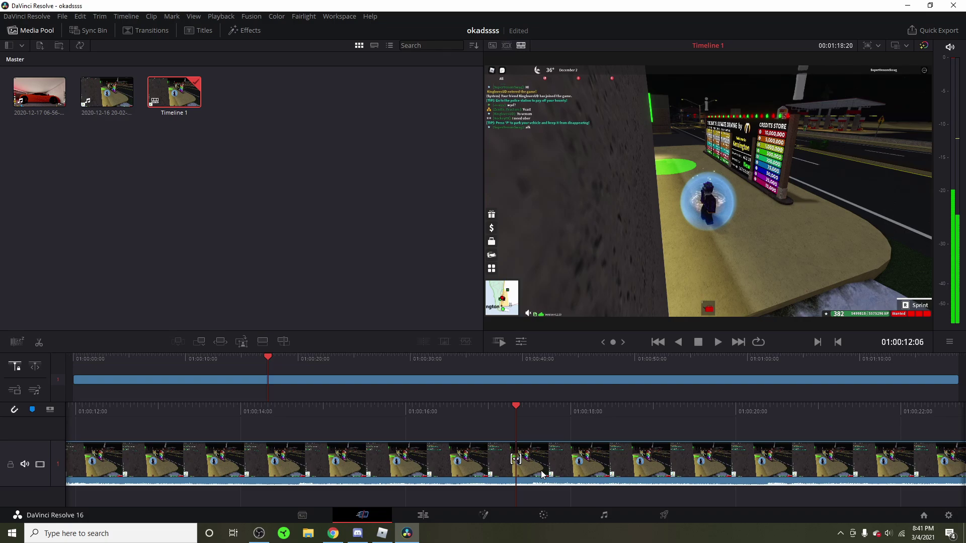
pyautogui.rightClick(562, 480)
pyautogui.scroll(-10, 566, 463)
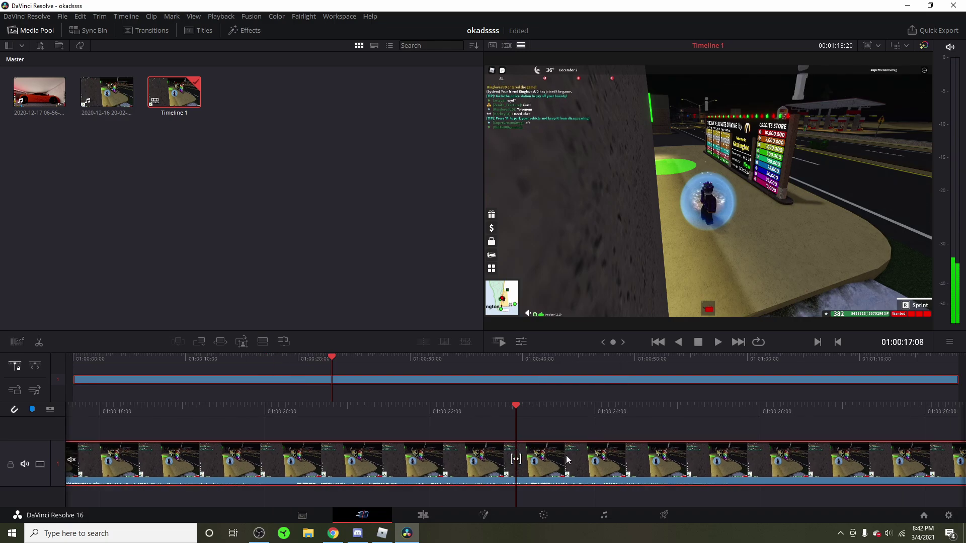
pyautogui.scroll(-3, 576, 459)
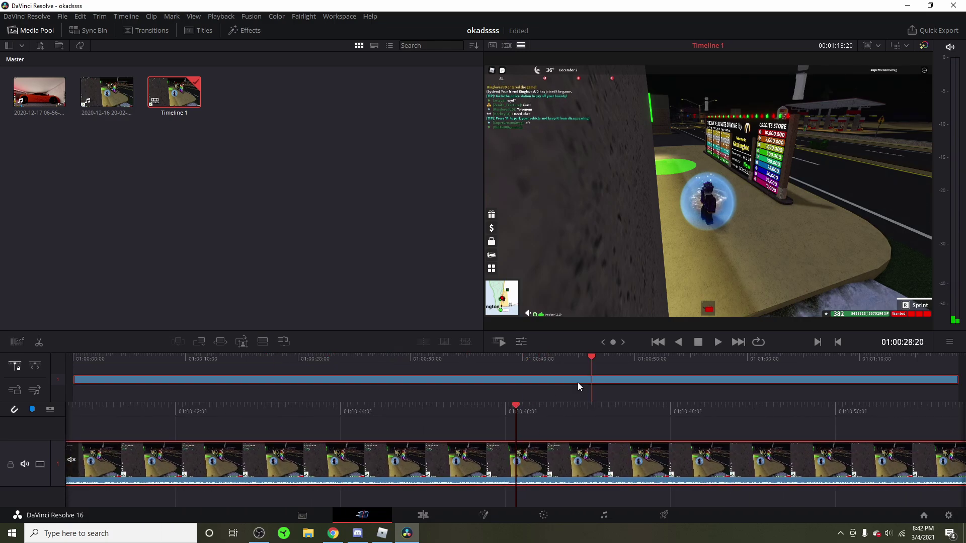
pyautogui.moveTo(590, 360); pyautogui.dragTo(958, 359)
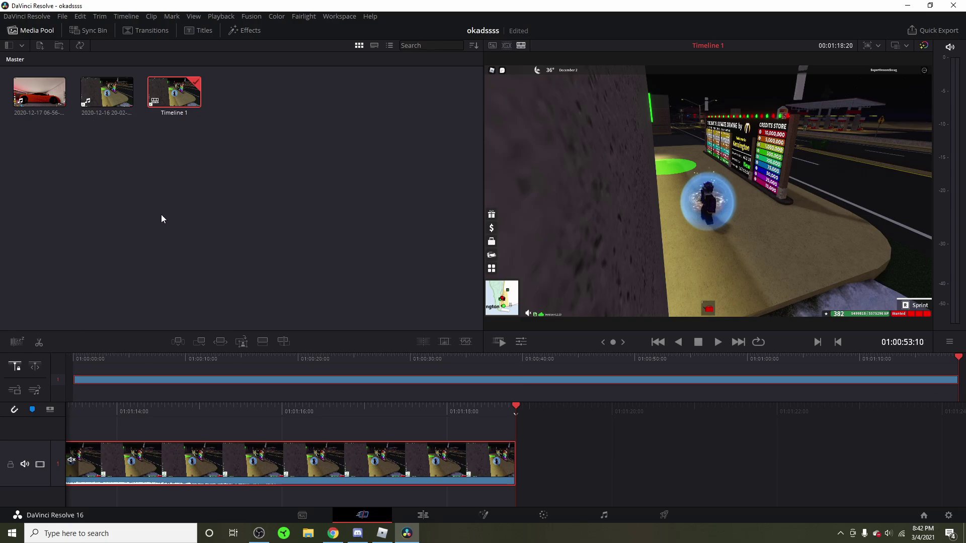
pyautogui.scroll(2, 327, 382)
pyautogui.moveTo(43, 84); pyautogui.dragTo(674, 445)
pyautogui.rightClick(674, 446)
pyautogui.click(705, 431)
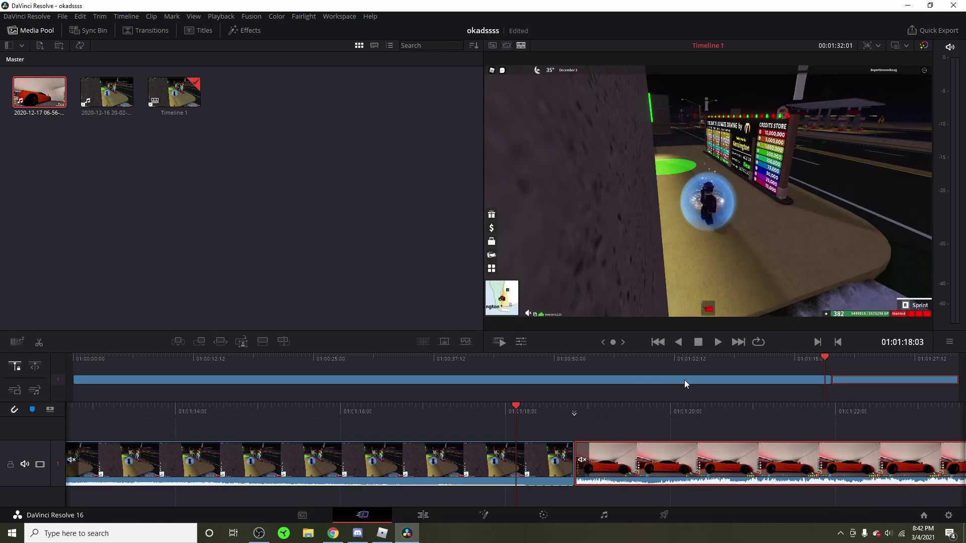
# Apply a Smooth Cut transition between the two clips on the timeline
pyautogui.click(148, 31)
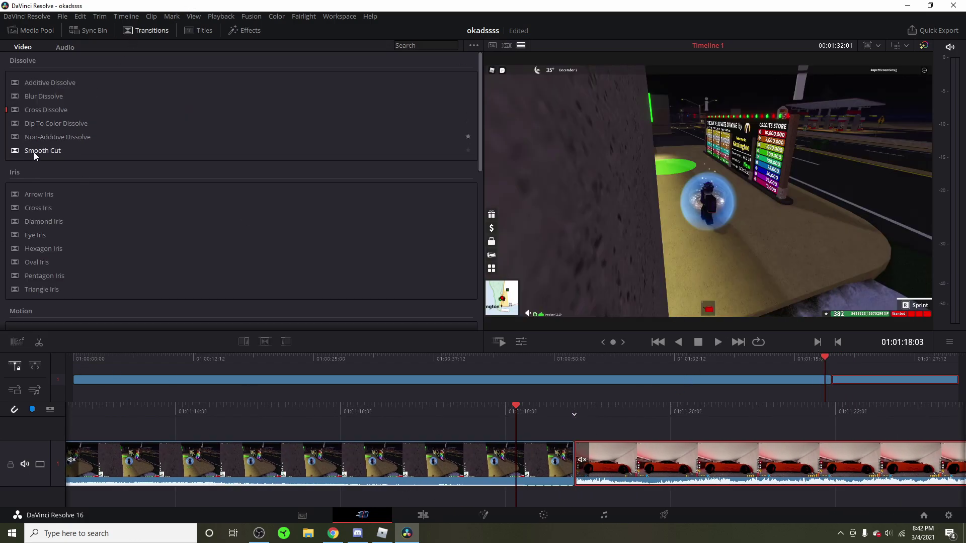
pyautogui.moveTo(34, 152); pyautogui.dragTo(583, 470)
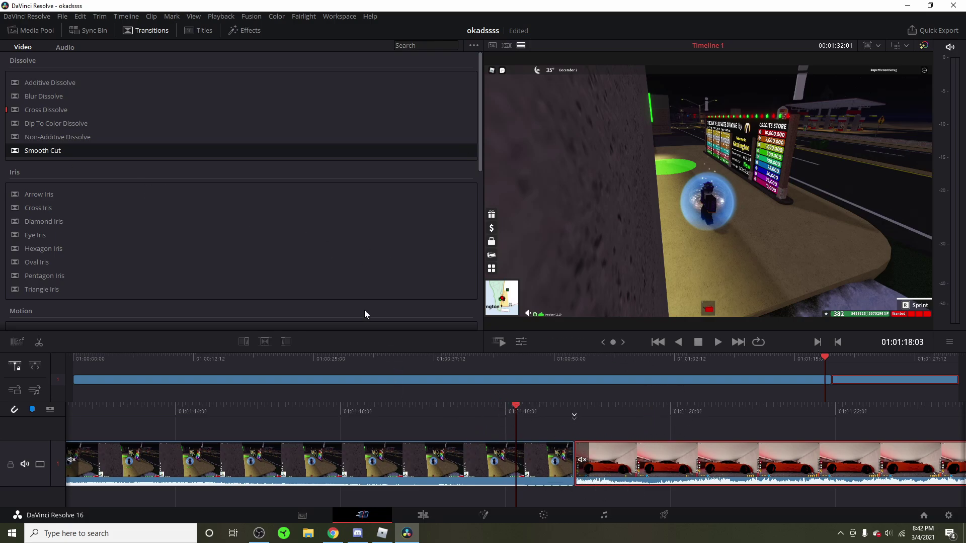
pyautogui.click(44, 29)
# Lay a Text title on Video 2 above the red-car clip, briefly trying the Edit workspace
pyautogui.click(203, 32)
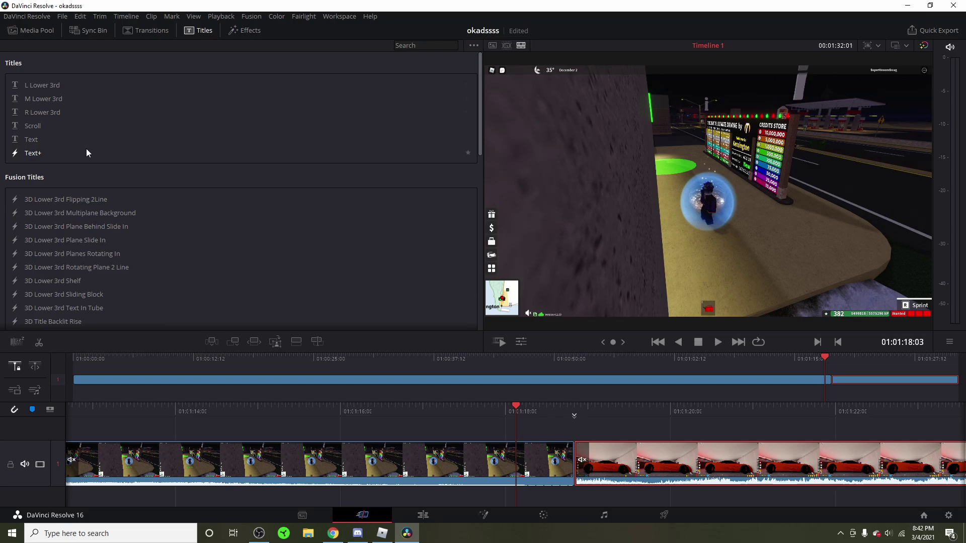
pyautogui.moveTo(60, 136); pyautogui.dragTo(602, 428)
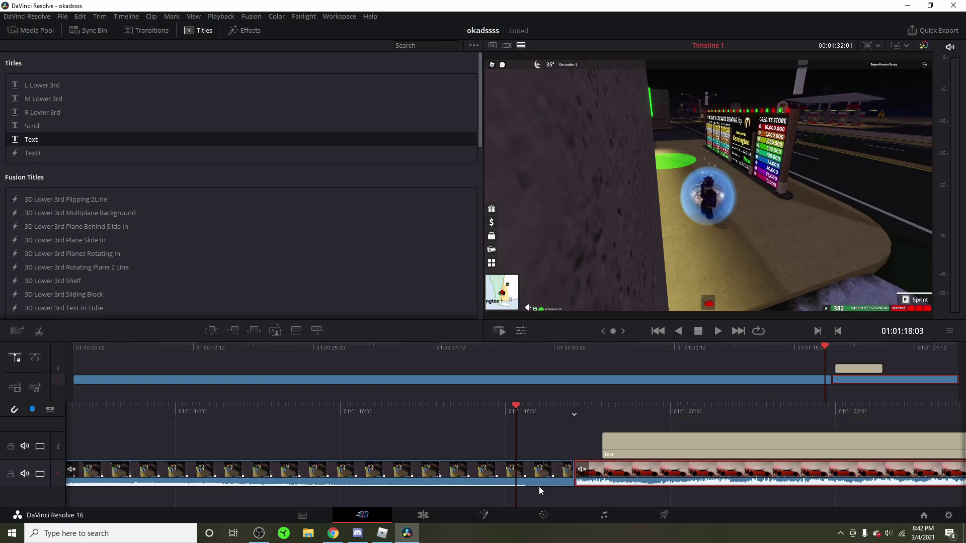
pyautogui.click(425, 513)
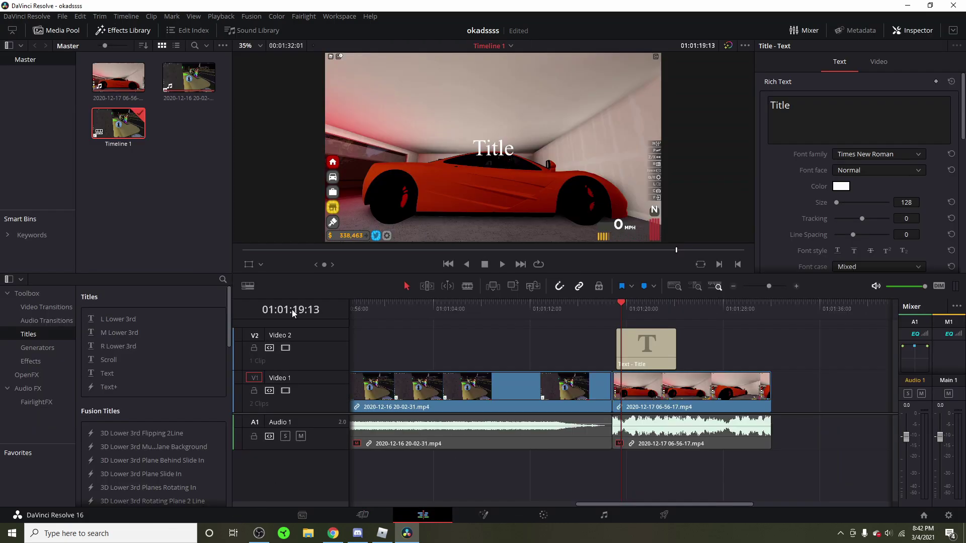
pyautogui.click(51, 29)
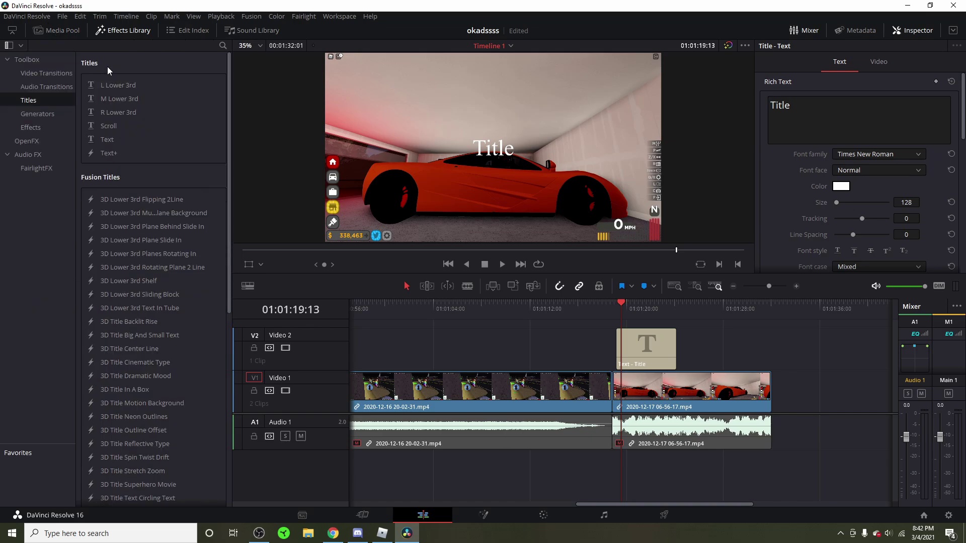
pyautogui.click(362, 515)
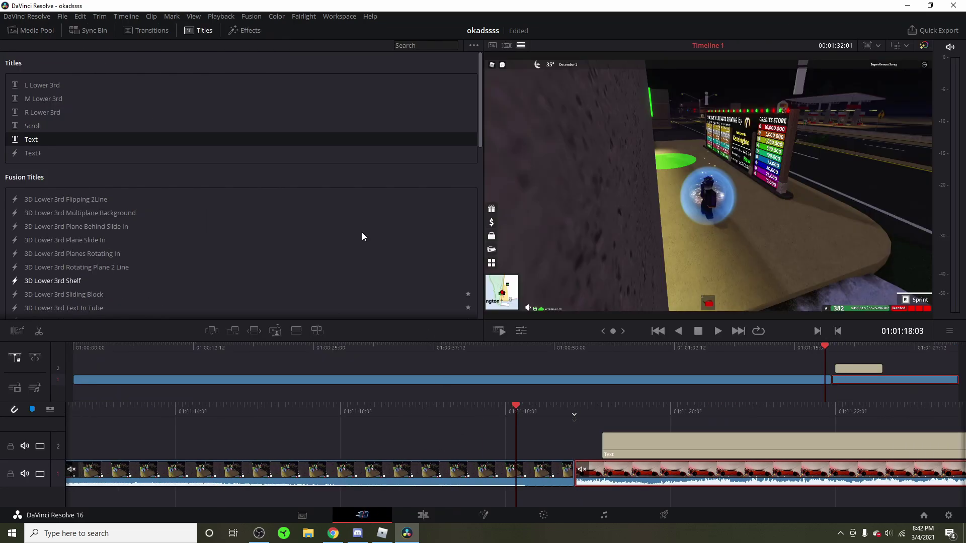
pyautogui.click(24, 33)
pyautogui.scroll(3, 575, 443)
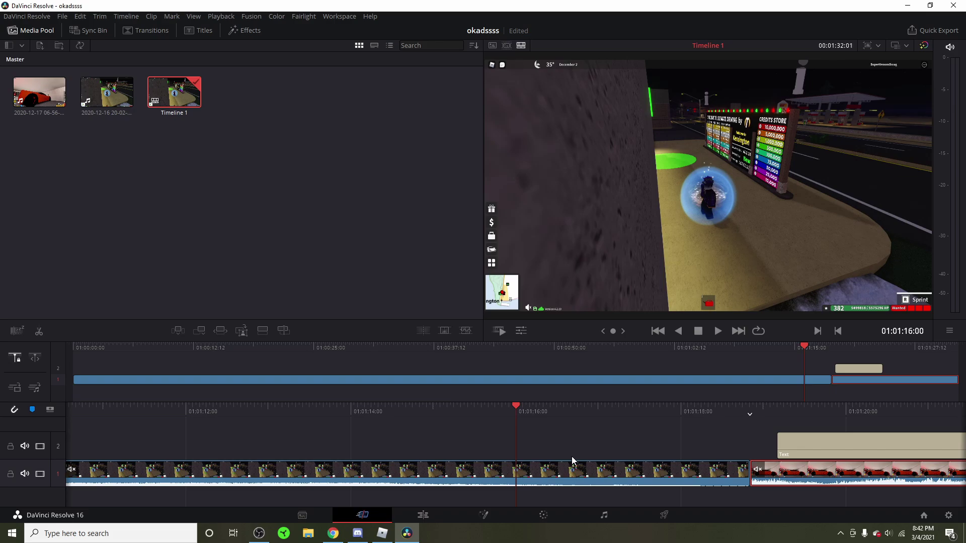
pyautogui.scroll(-10, 881, 421)
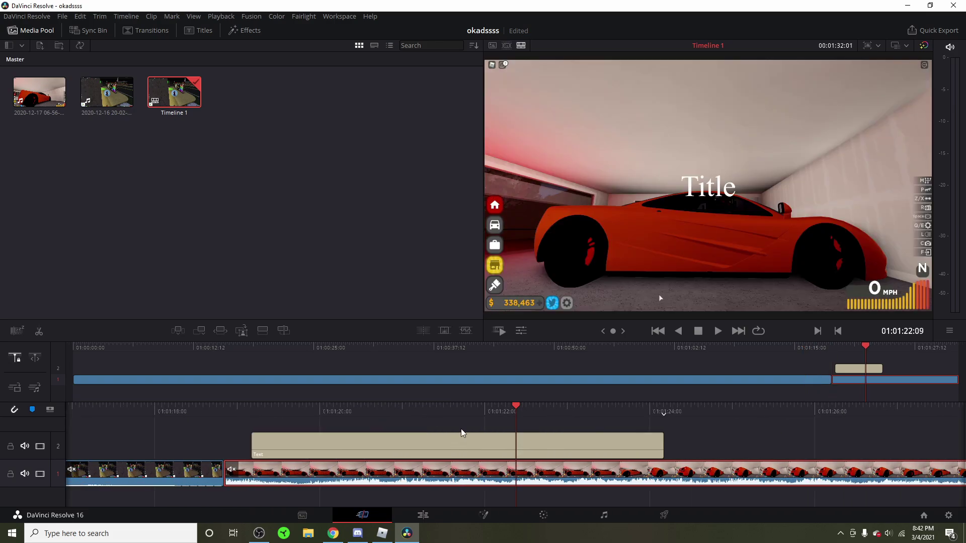
pyautogui.scroll(-5, 671, 430)
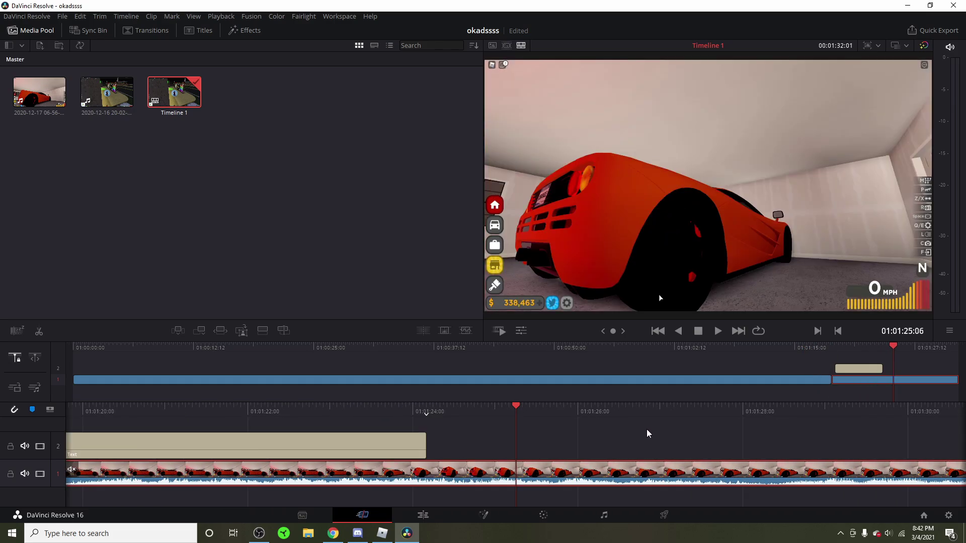
pyautogui.scroll(-8, 766, 403)
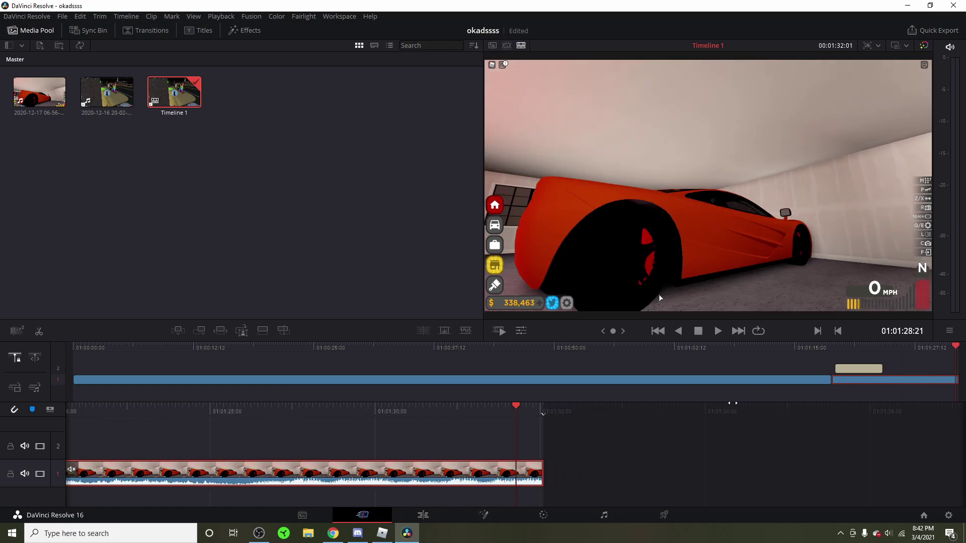
pyautogui.moveTo(878, 380); pyautogui.dragTo(340, 394)
pyautogui.press('space')
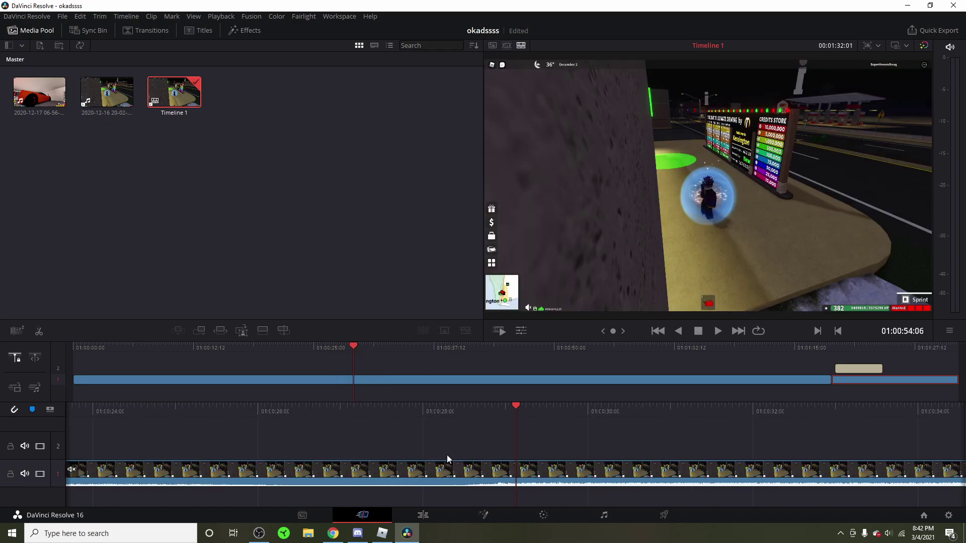